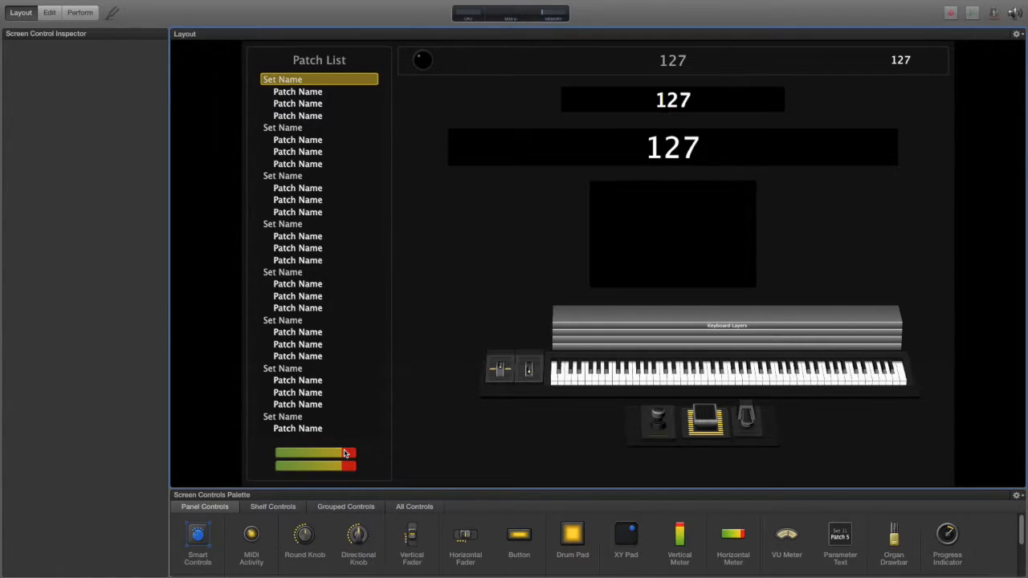
- Inspect the layout's MIDI activity light, the header text displays and the large text displays beneath them
click(418, 62)
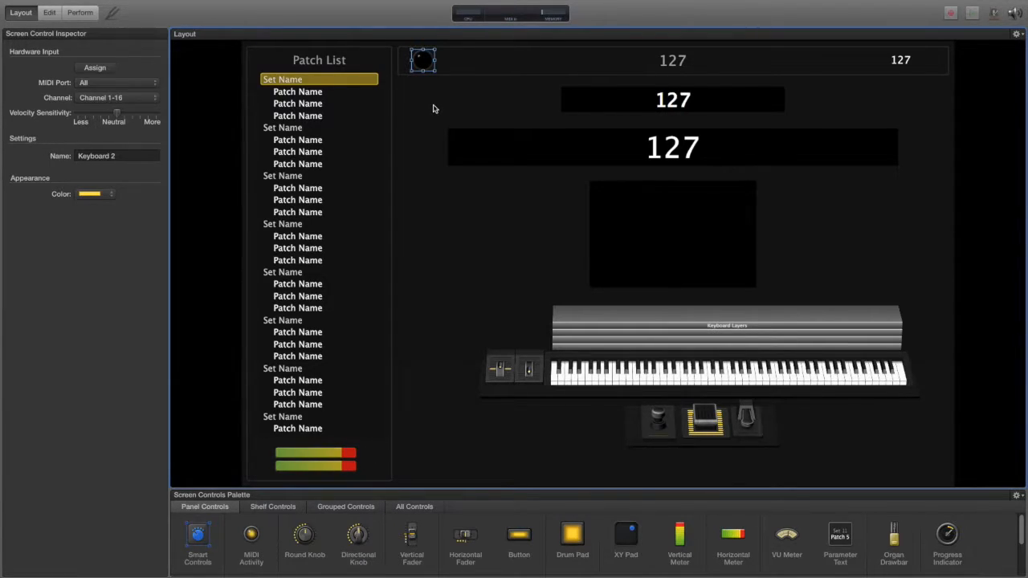
click(433, 108)
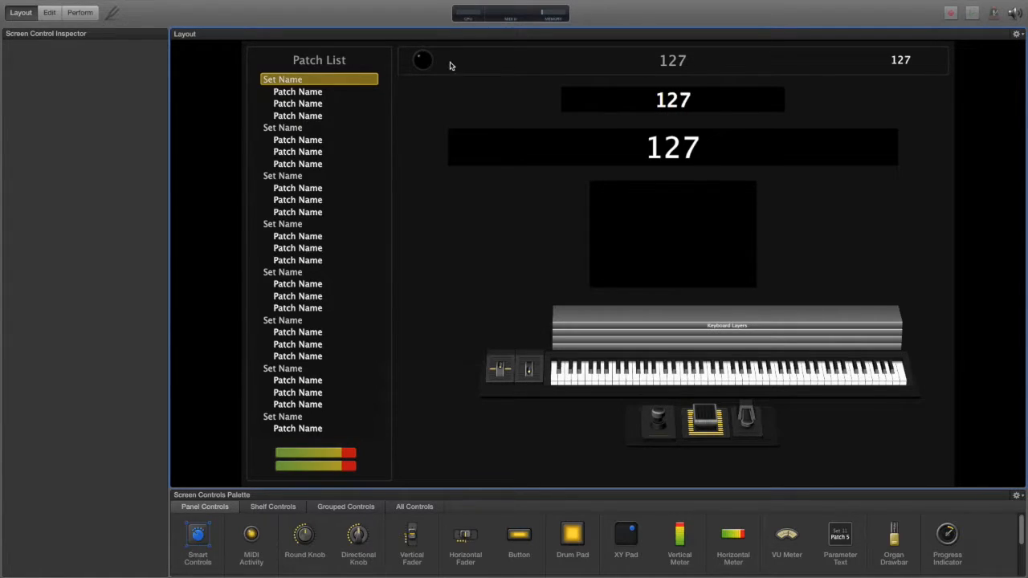
click(676, 62)
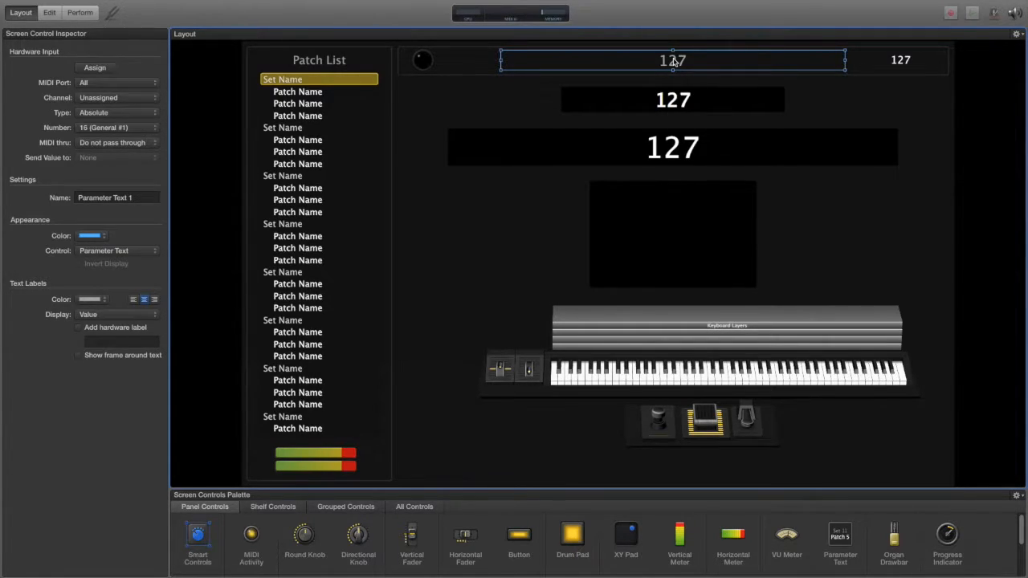
mouse_move(611, 4)
click(903, 64)
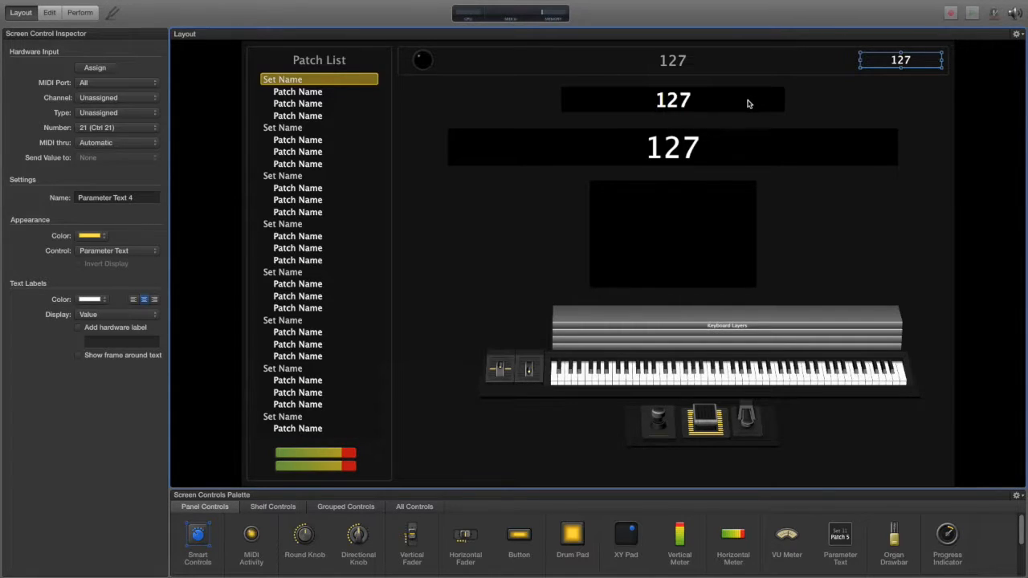
click(656, 102)
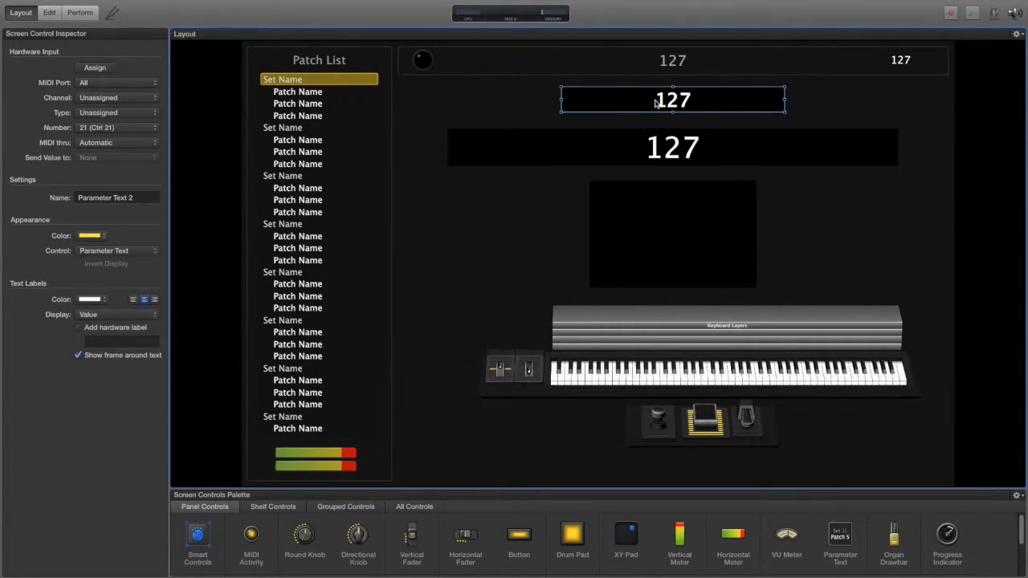
click(664, 138)
click(682, 231)
click(671, 99)
- Inspect the sustain pedal, expression pedal and foot switch in the layout, and browse all available screen controls for matching foot controls
click(758, 432)
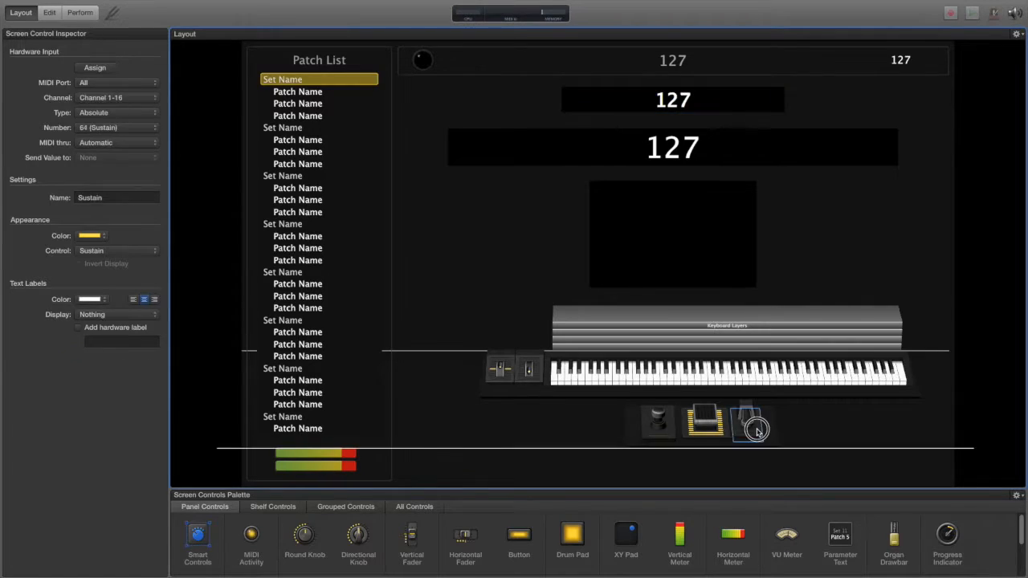
click(705, 434)
click(644, 433)
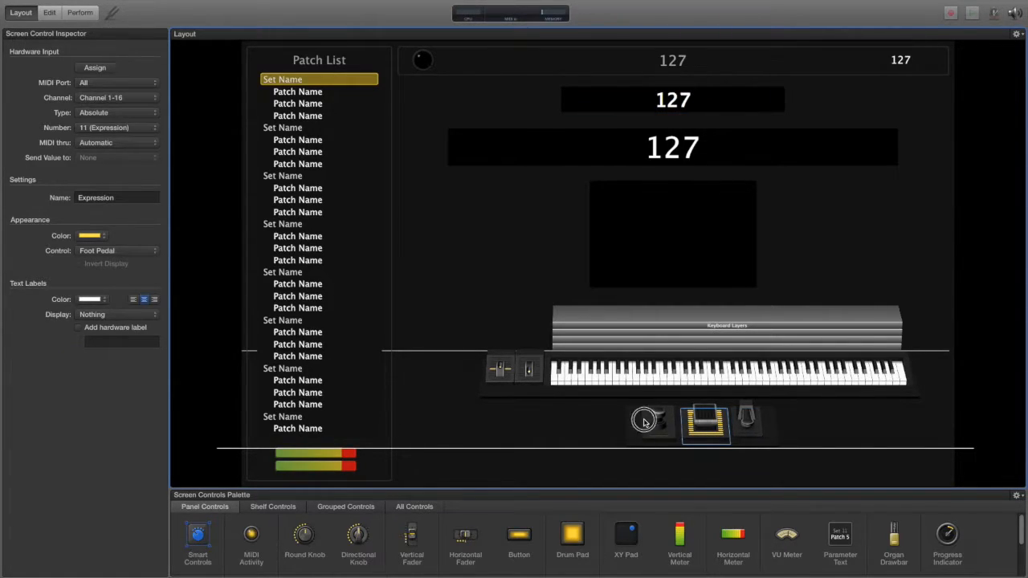
scroll(757, 516, down, 2)
click(446, 515)
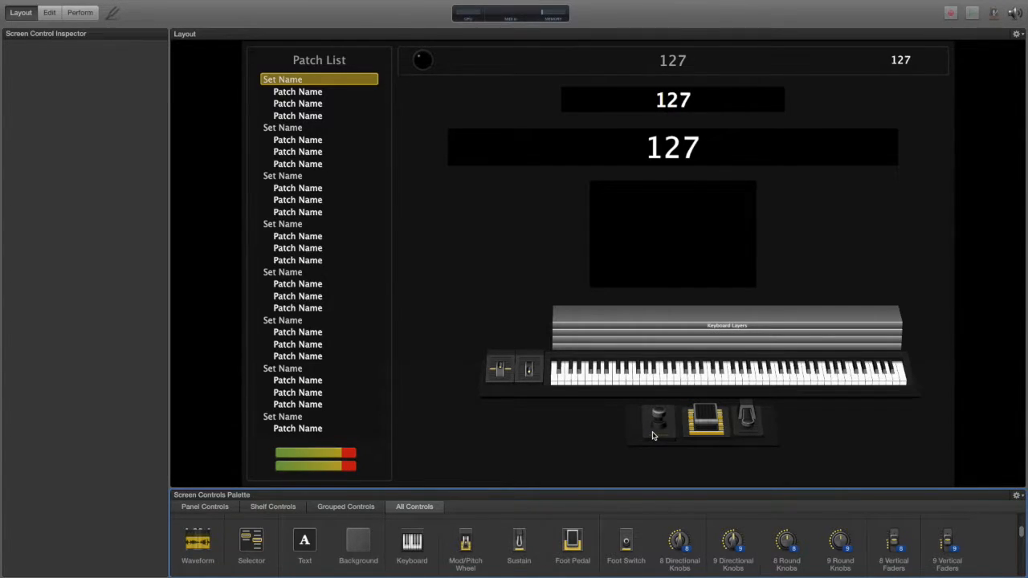
click(583, 436)
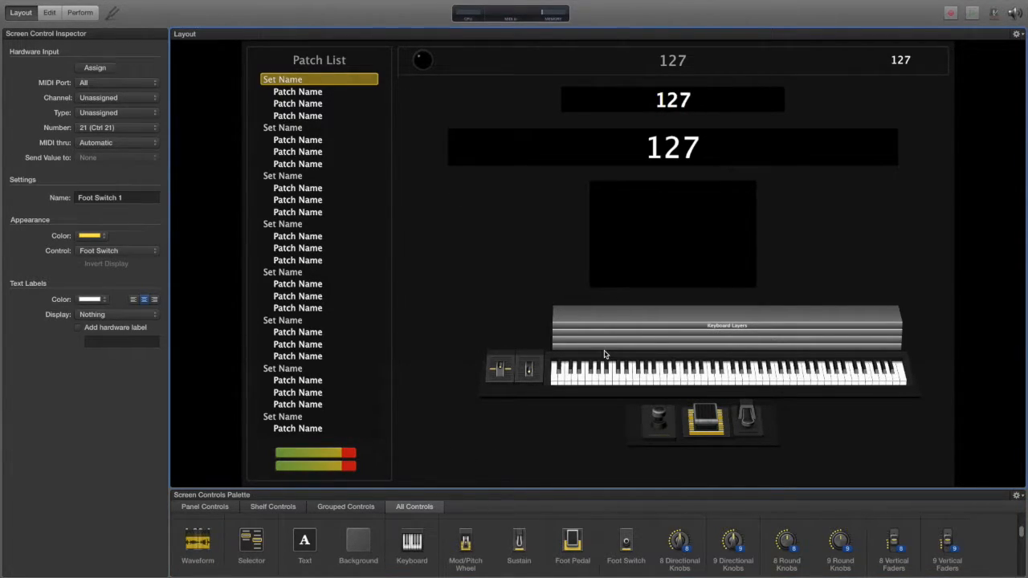
- Switch to Edit mode, review the concert's assignments and mappings, and return to the workspace
click(49, 13)
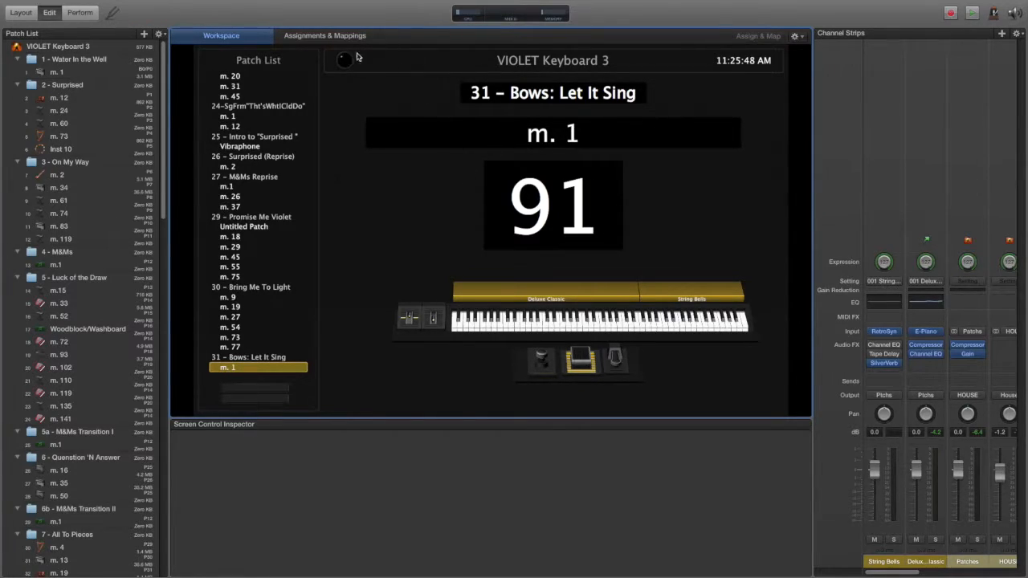
click(320, 37)
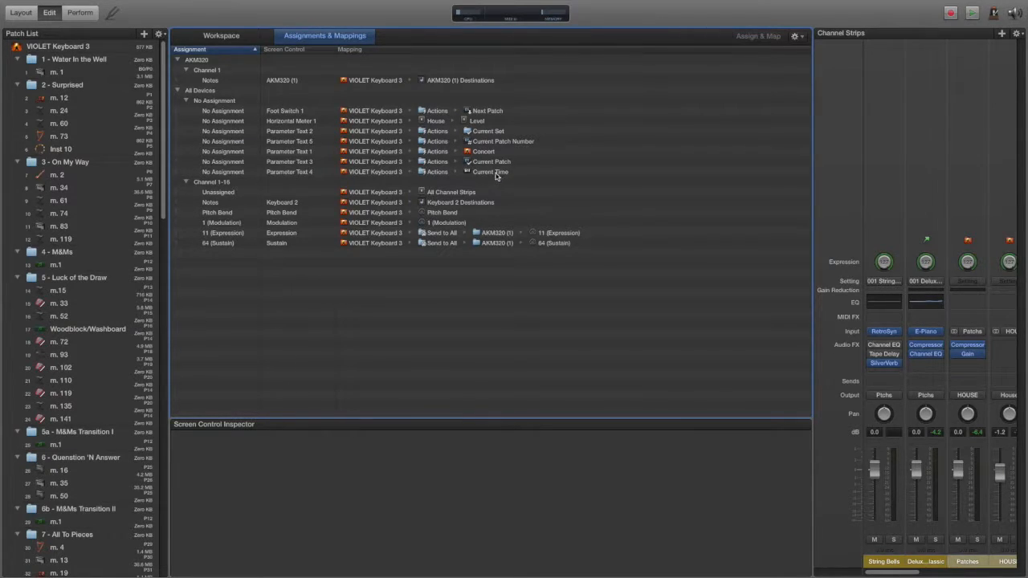
click(224, 40)
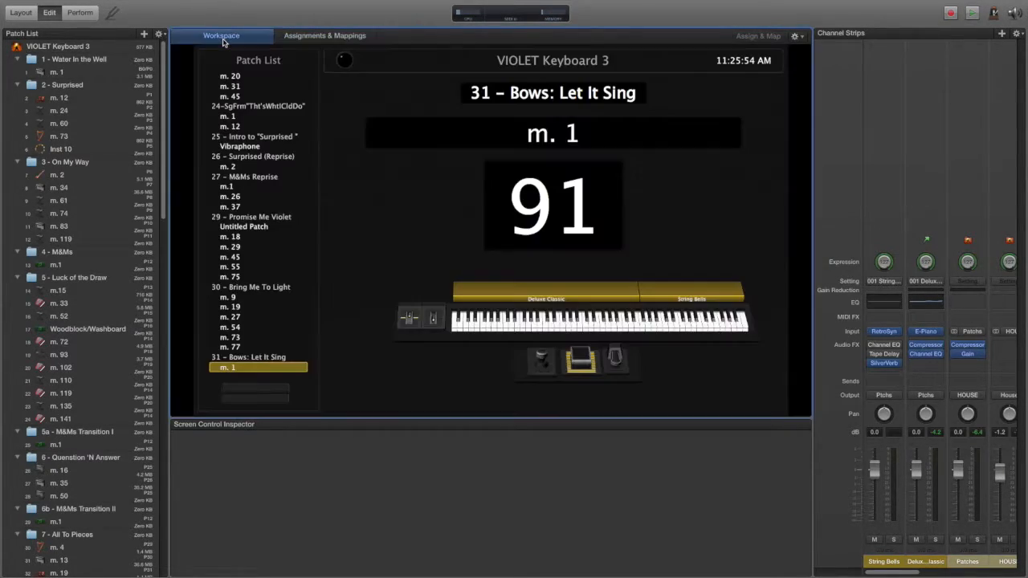
- Select patch m. 1 in the 1 - Water In the Well set and play notes across its on-screen keyboard layers
scroll(262, 107, up, 10)
scroll(256, 135, up, 8)
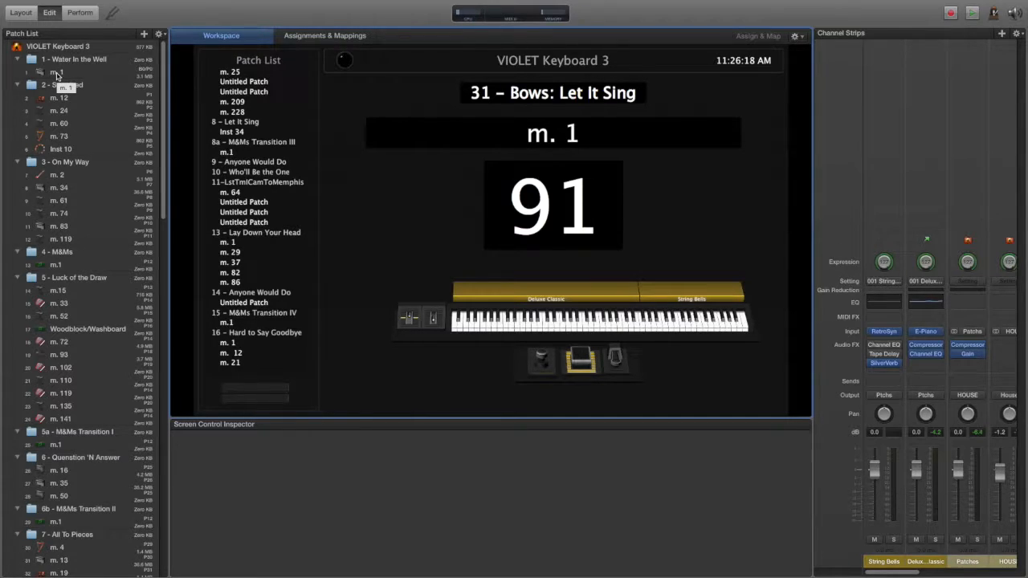
click(56, 73)
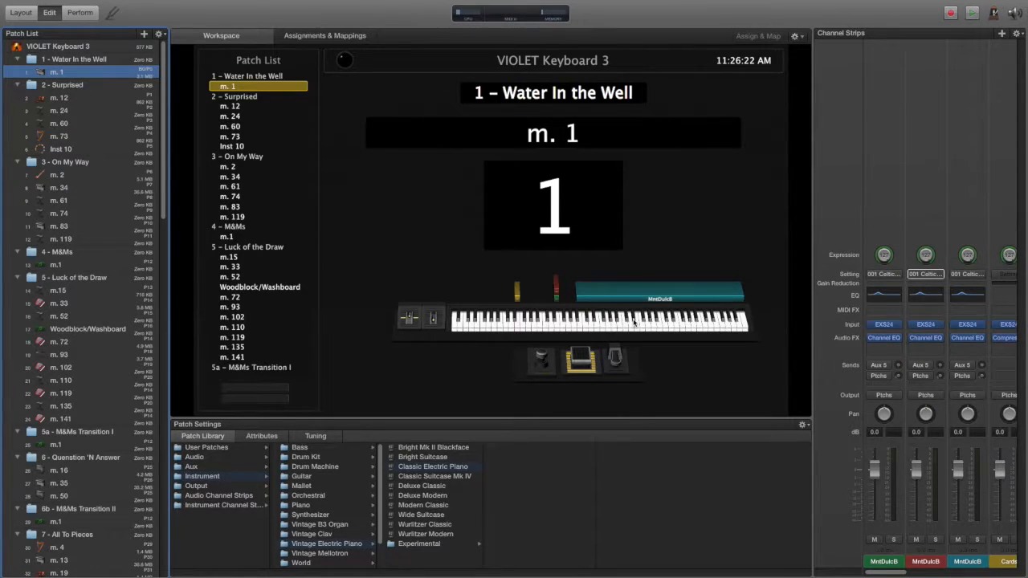
click(556, 323)
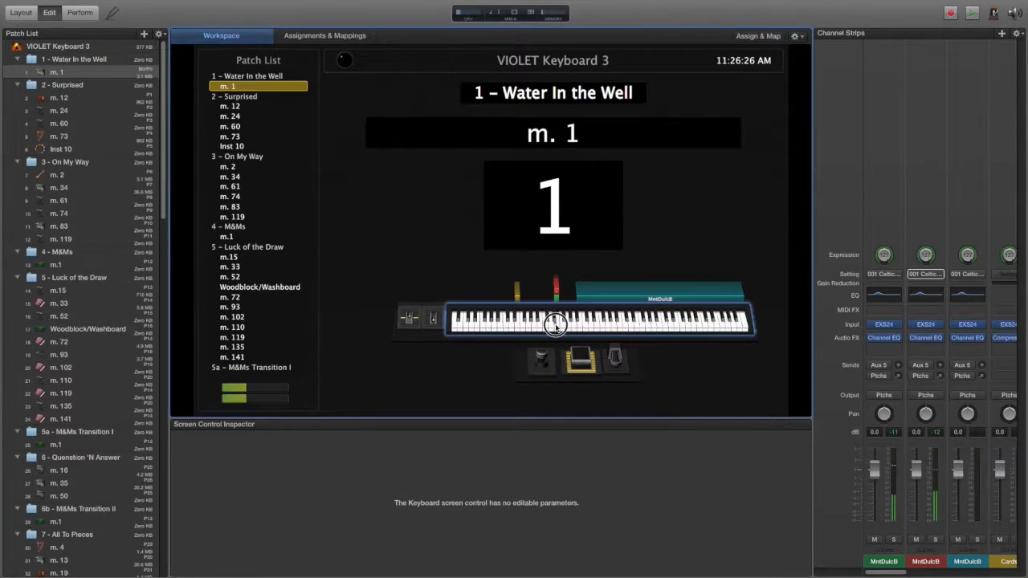
click(518, 325)
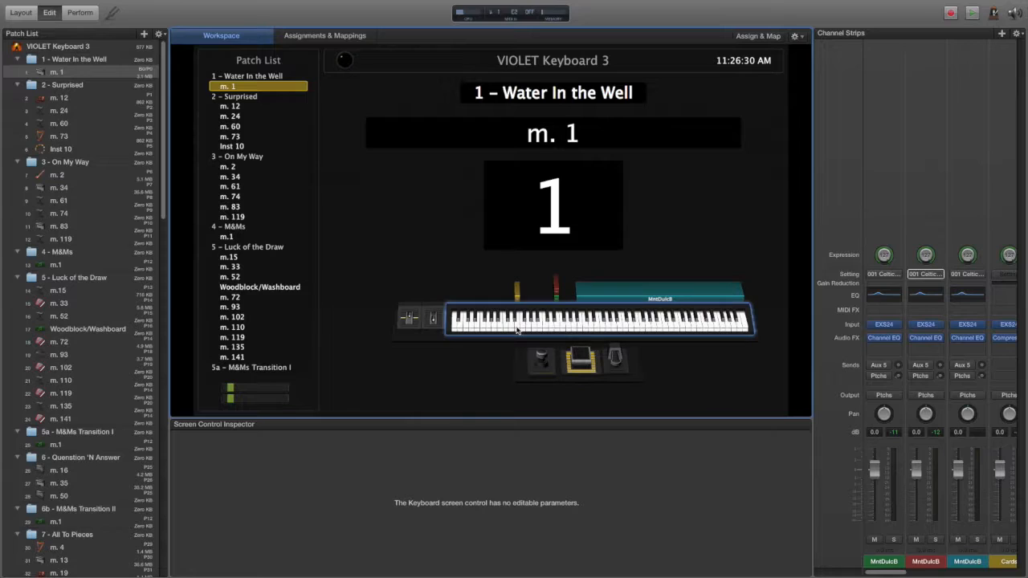
click(516, 325)
mouse_move(681, 325)
mouse_down()
mouse_move(616, 321)
mouse_move(714, 315)
mouse_up()
- Widen the channel strips area to view more of the patch's strips, and narrow it again
drag(813, 164, 711, 168)
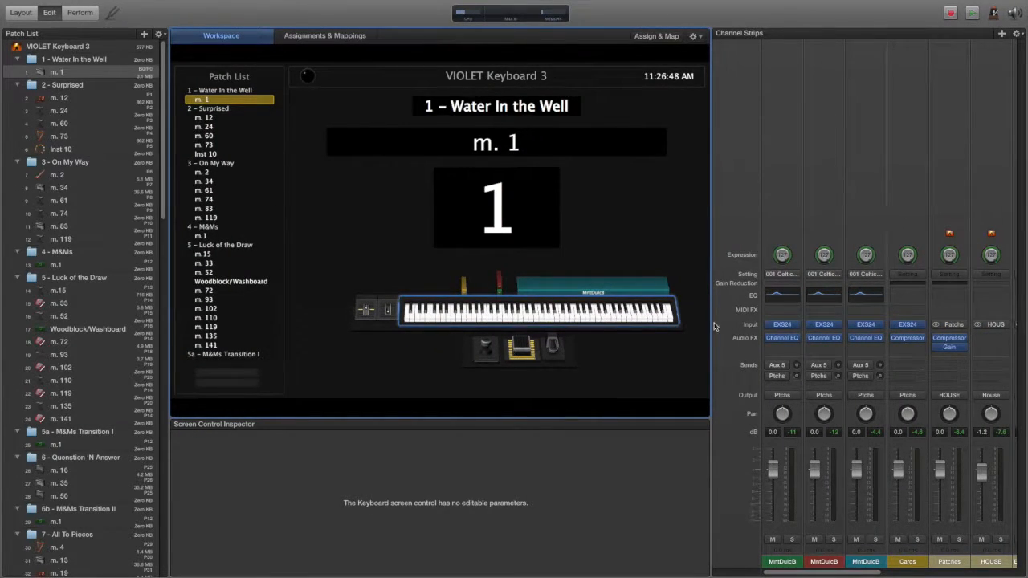
drag(712, 257, 807, 252)
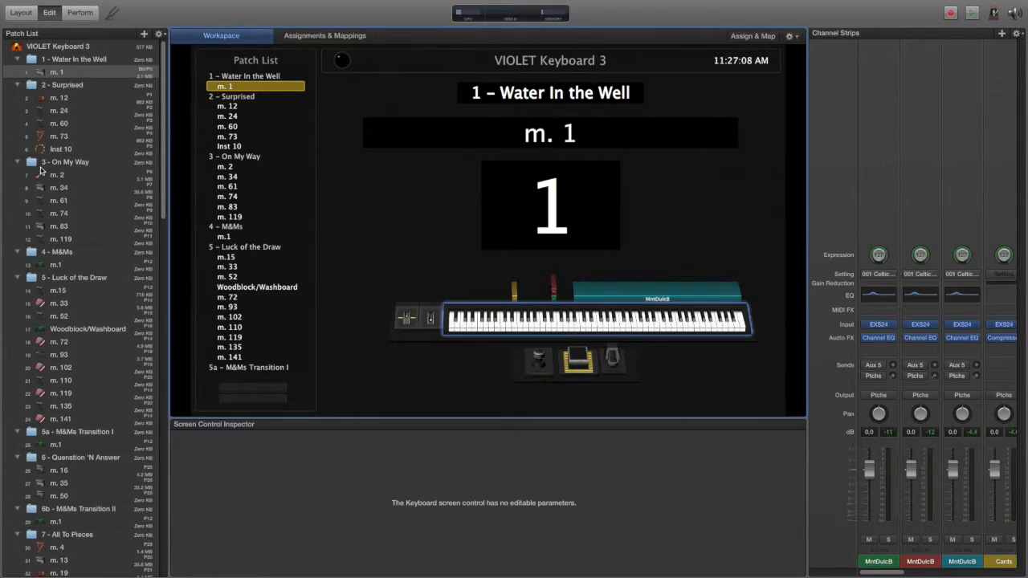
- Open the name of patch m. 60 in the 2 - Surprised set for editing, and play its Harmonica layer on the on-screen keyboard
click(62, 121)
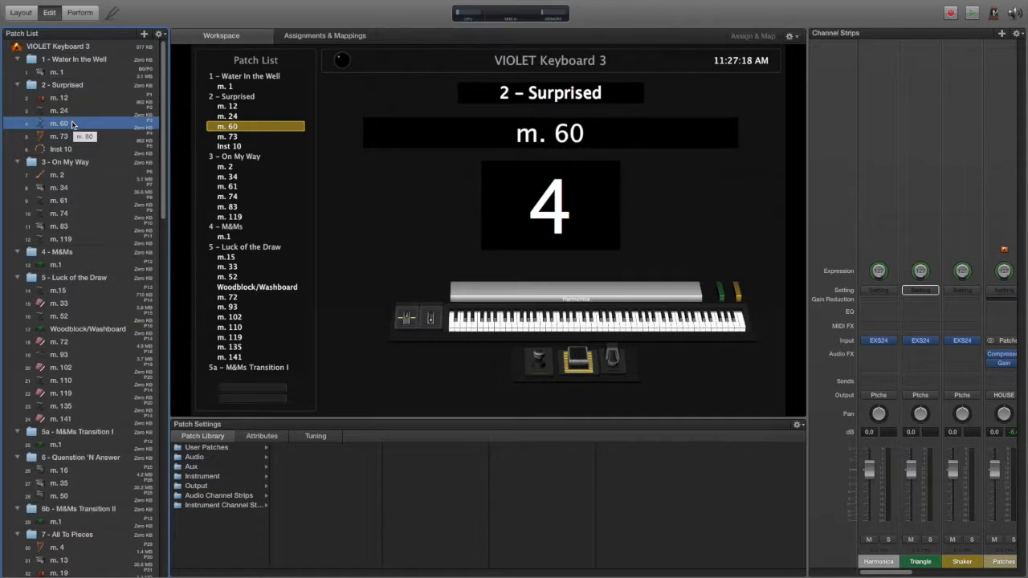
double_click(74, 124)
click(41, 125)
click(67, 125)
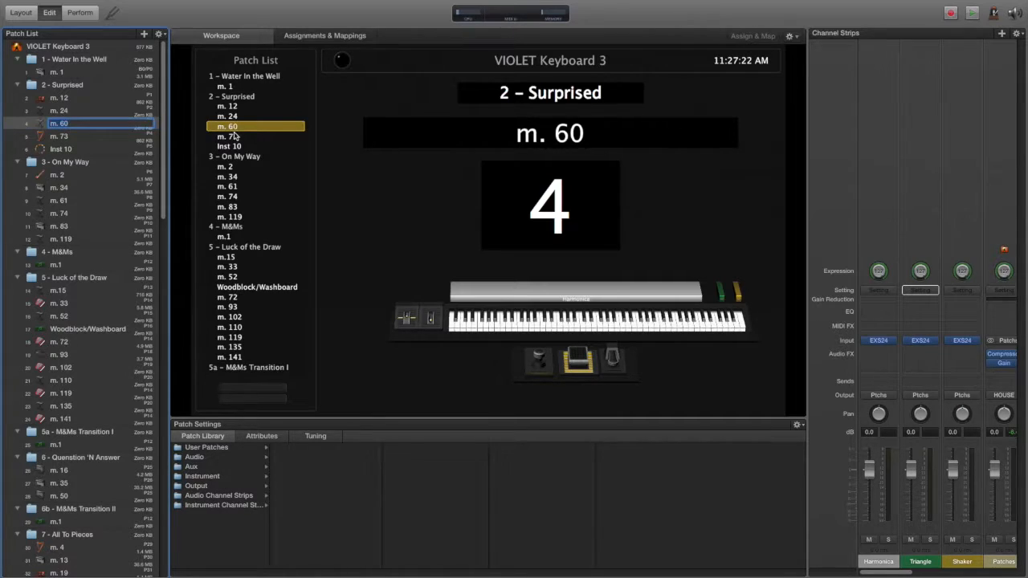
click(593, 326)
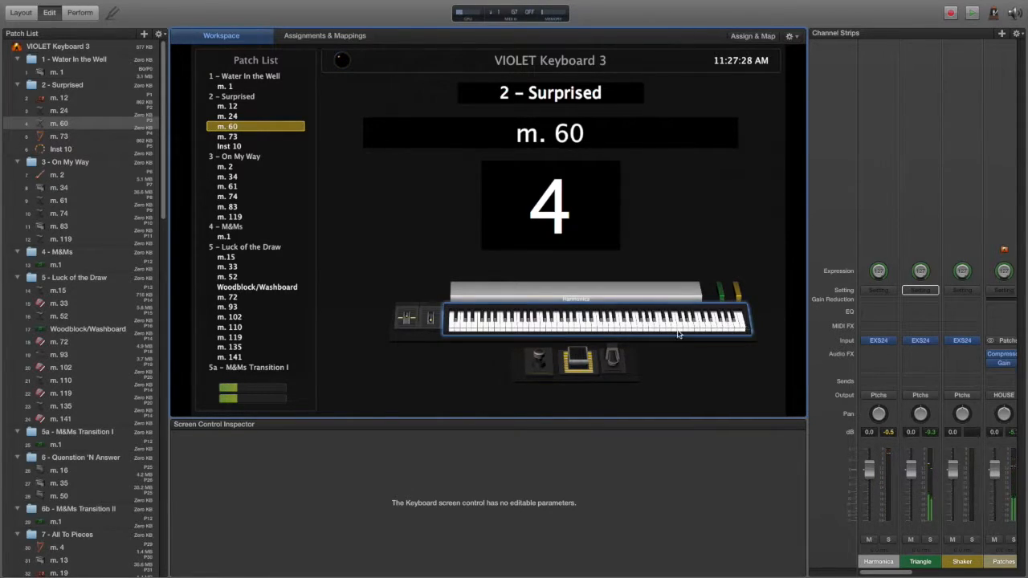
scroll(92, 172, down, 2)
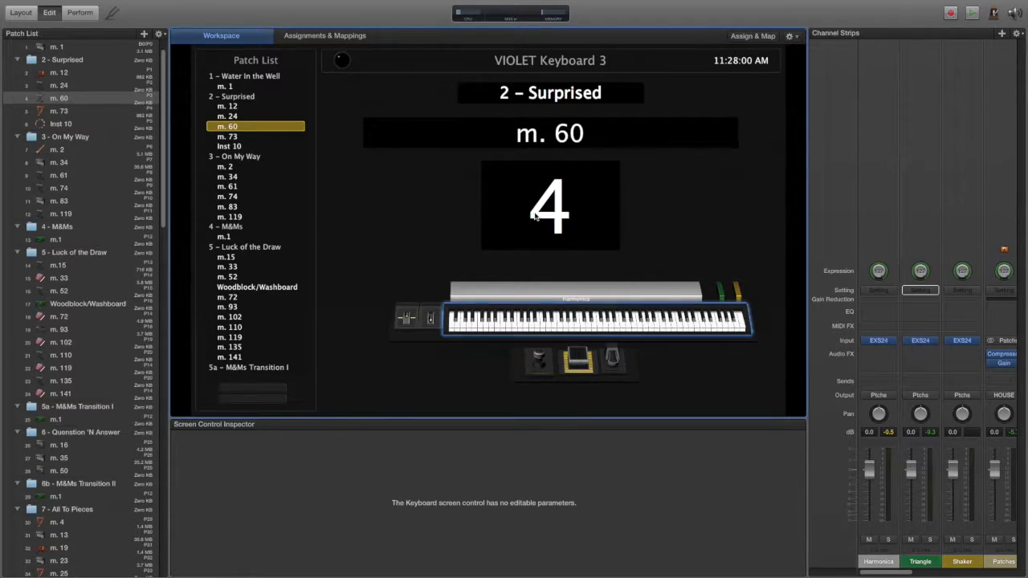
- Advance to the next patch with the on-screen foot switch and show the concert in Perform mode
click(540, 360)
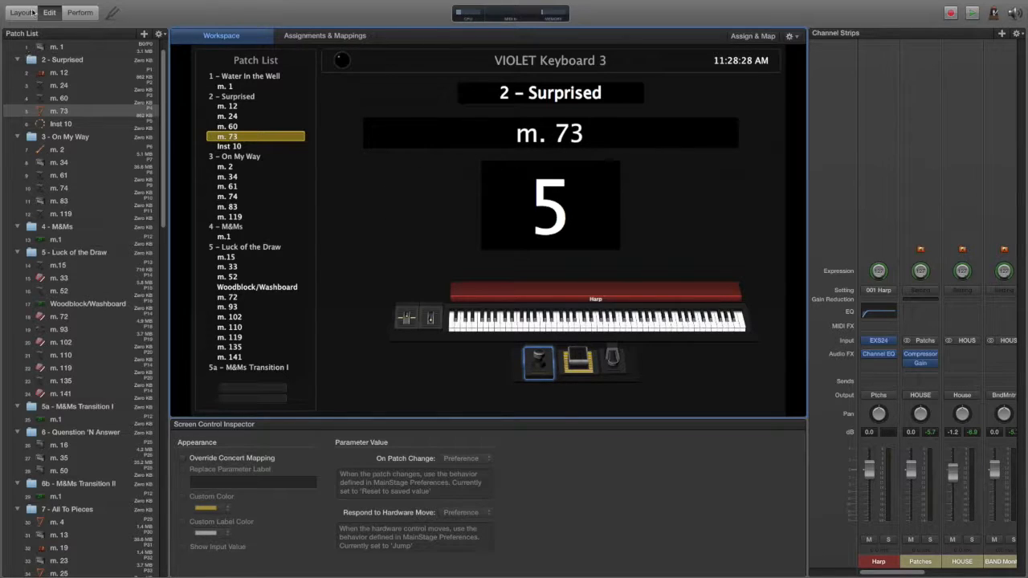
click(79, 13)
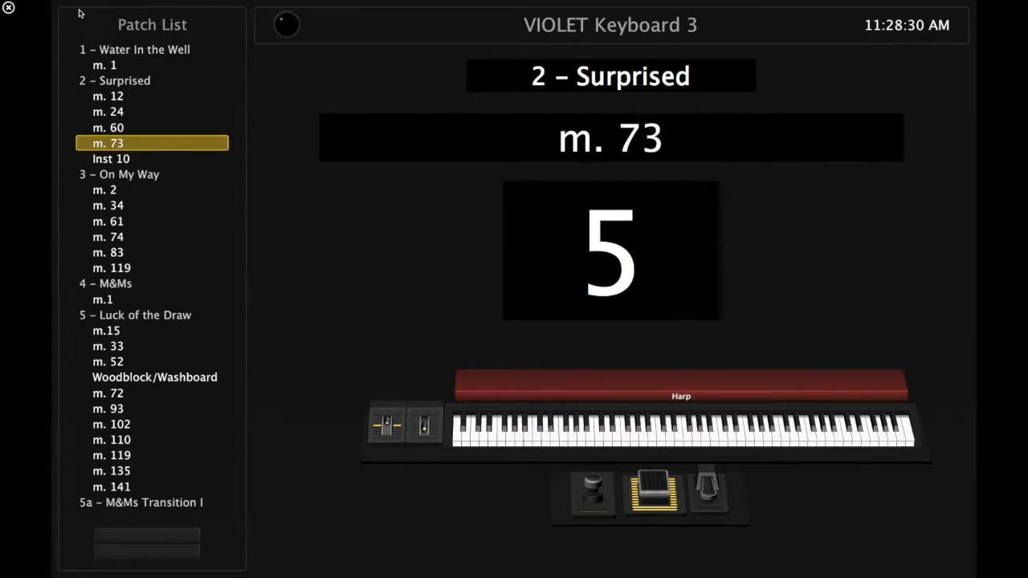